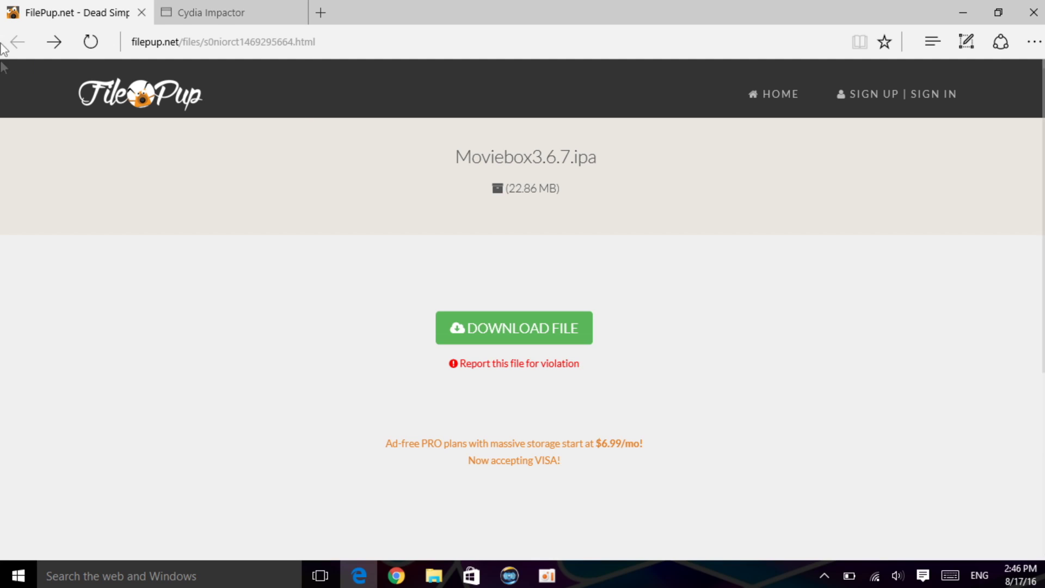
click(228, 10)
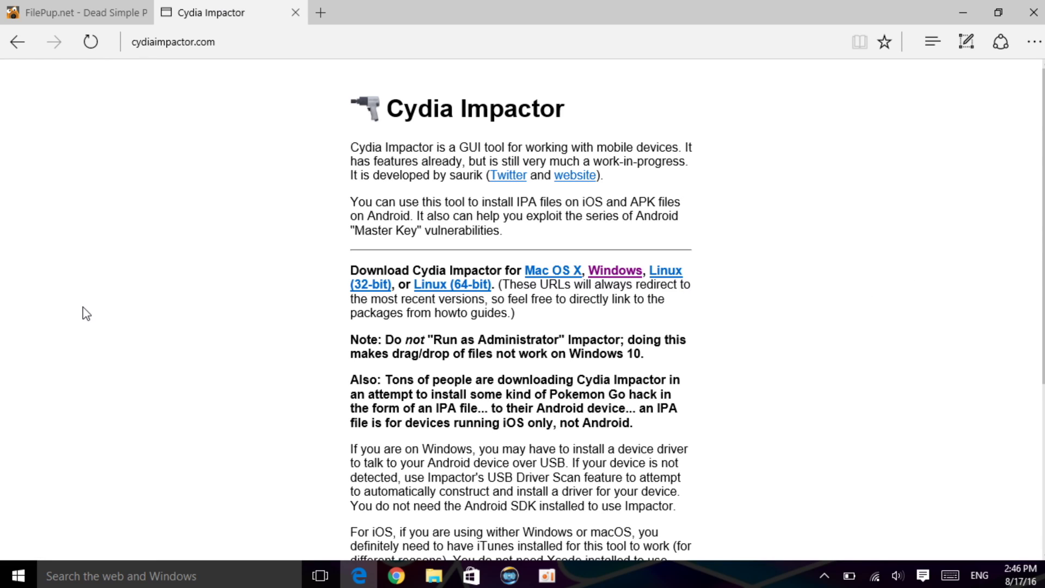
click(74, 1)
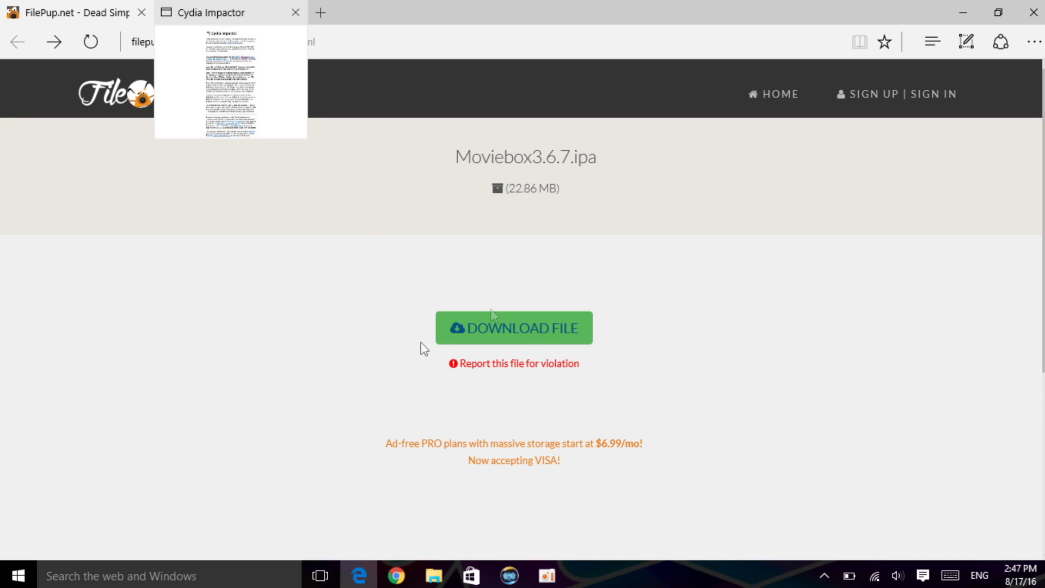
click(535, 333)
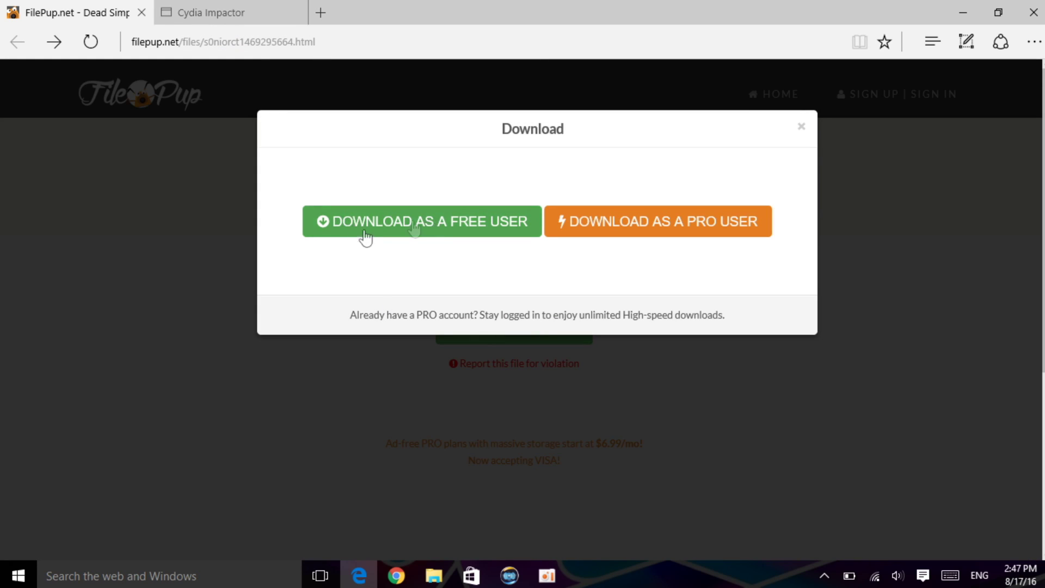
- Download Moviebox3.6.7.ipa from FilePup as a free user, then return to the desktop
click(471, 238)
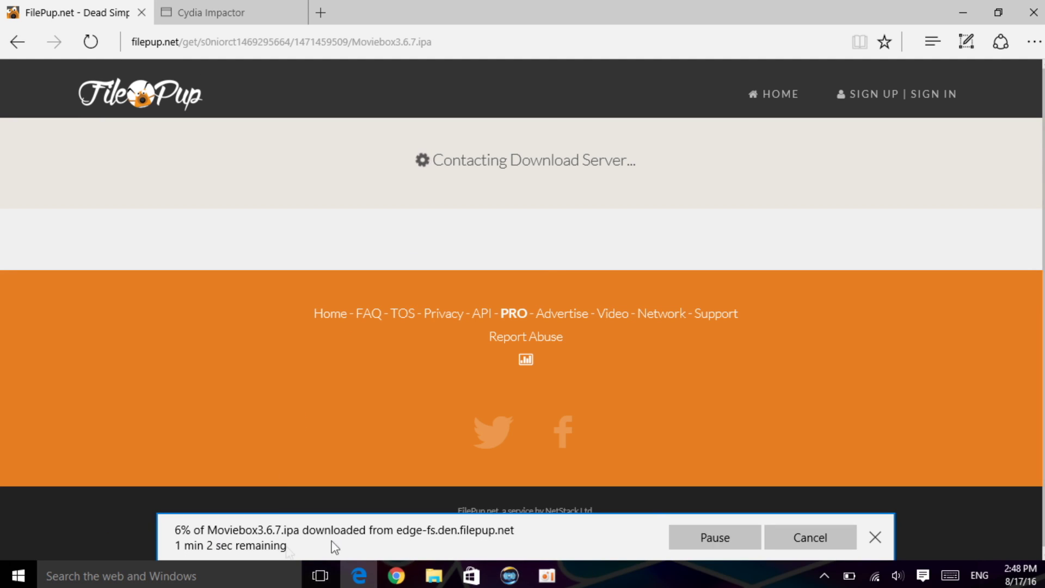
click(875, 537)
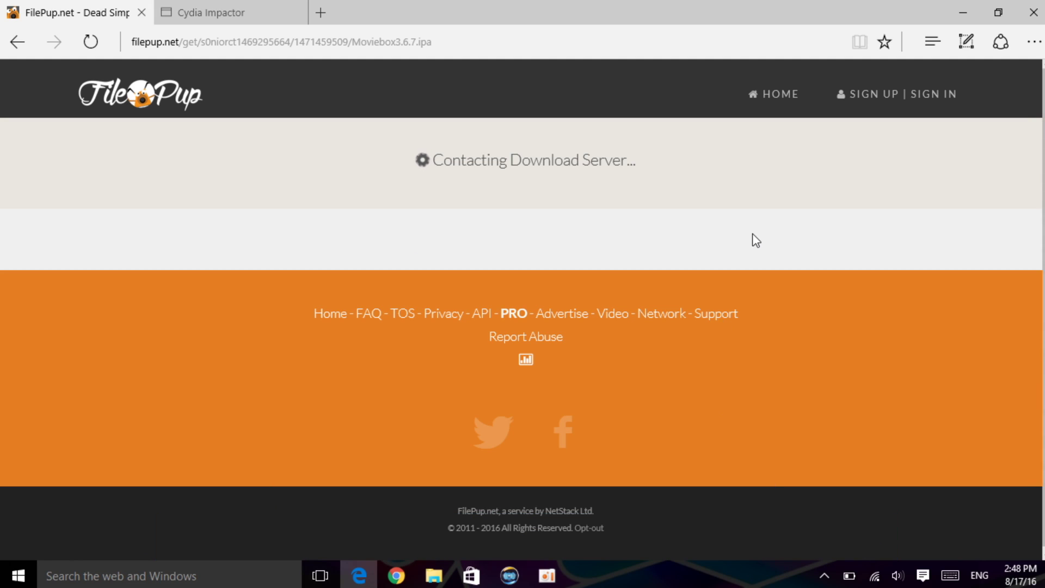
click(960, 10)
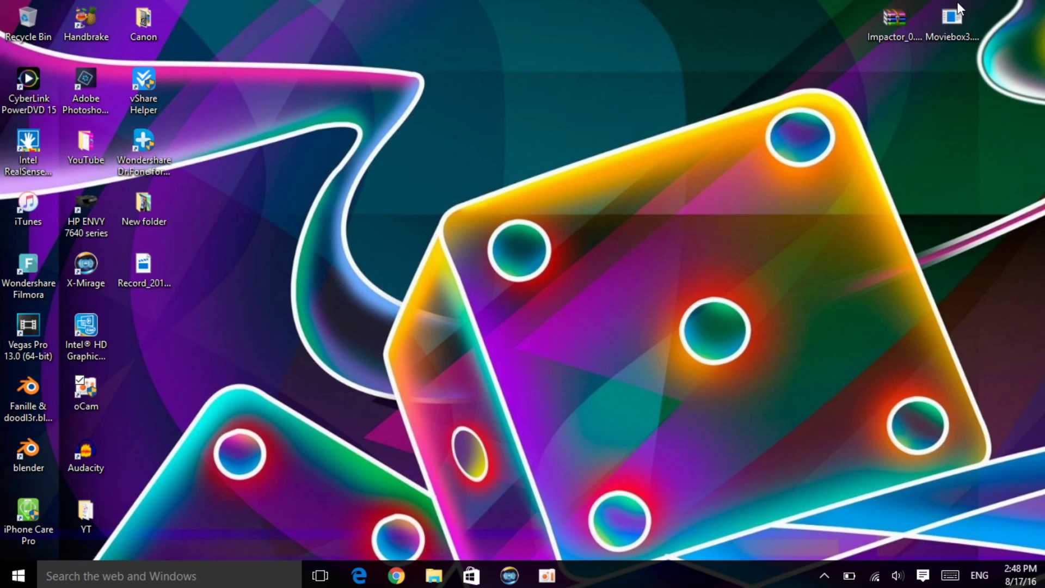
- Restore the iPhone mirror and move the Impactor zip and Moviebox IPA together mid-desktop
click(510, 575)
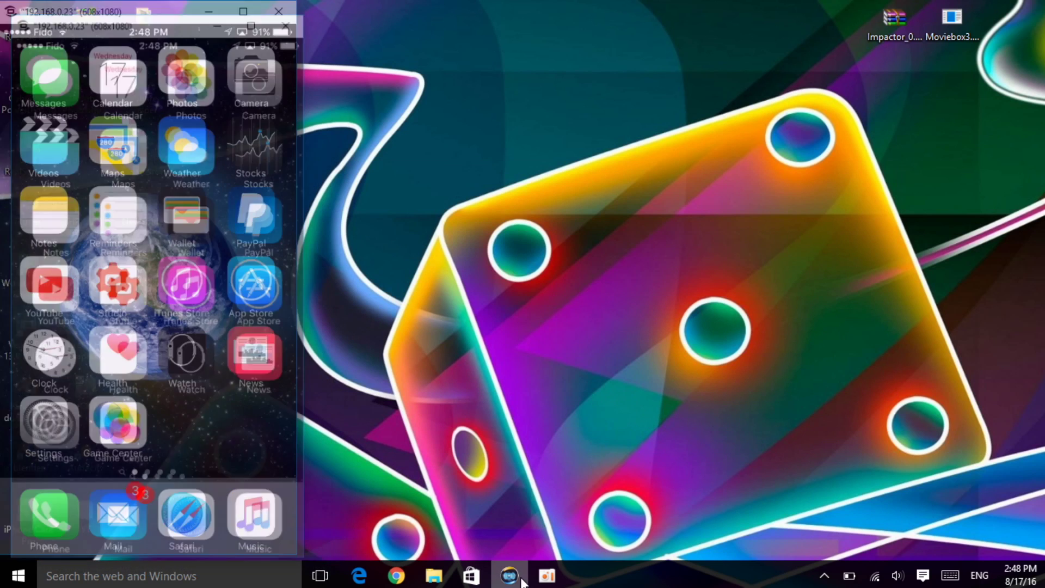
click(567, 218)
mouse_move(891, 30)
mouse_down()
mouse_move(603, 112)
mouse_move(428, 110)
mouse_up()
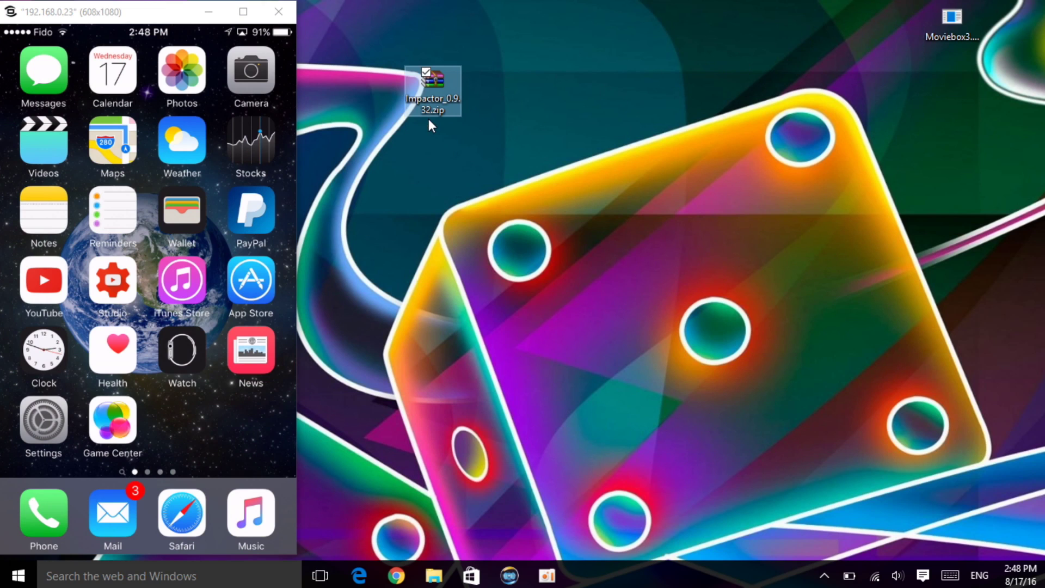
drag(952, 24, 504, 88)
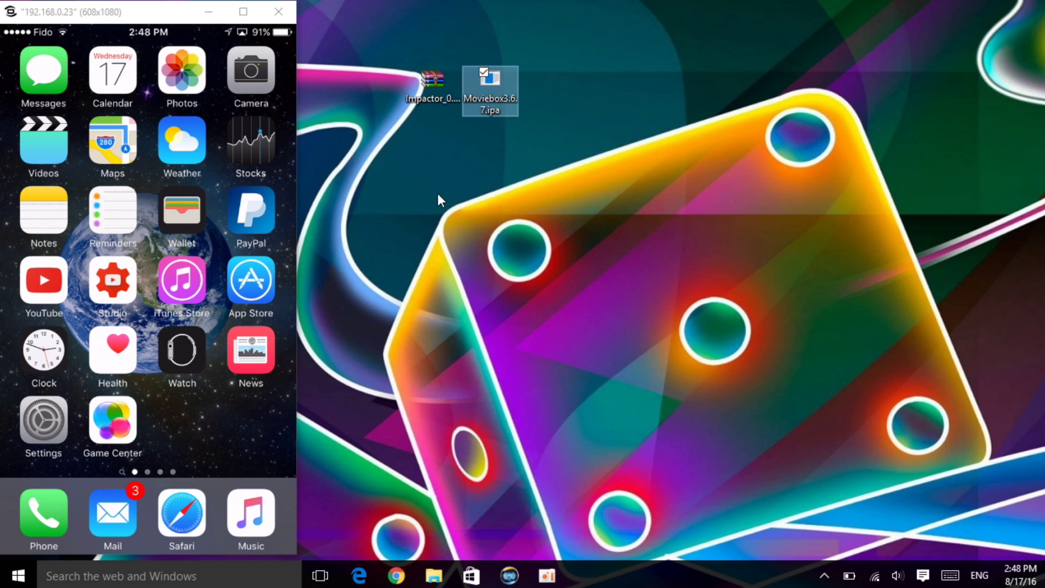
- Extract the Impactor zip to an Impactor_0.9.32 folder
click(435, 91)
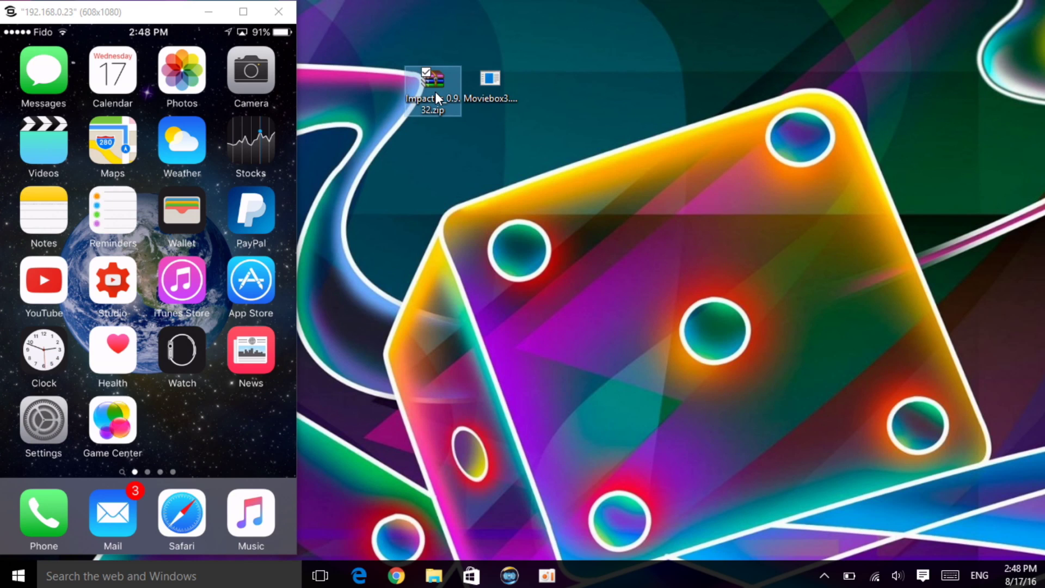
right_click(436, 93)
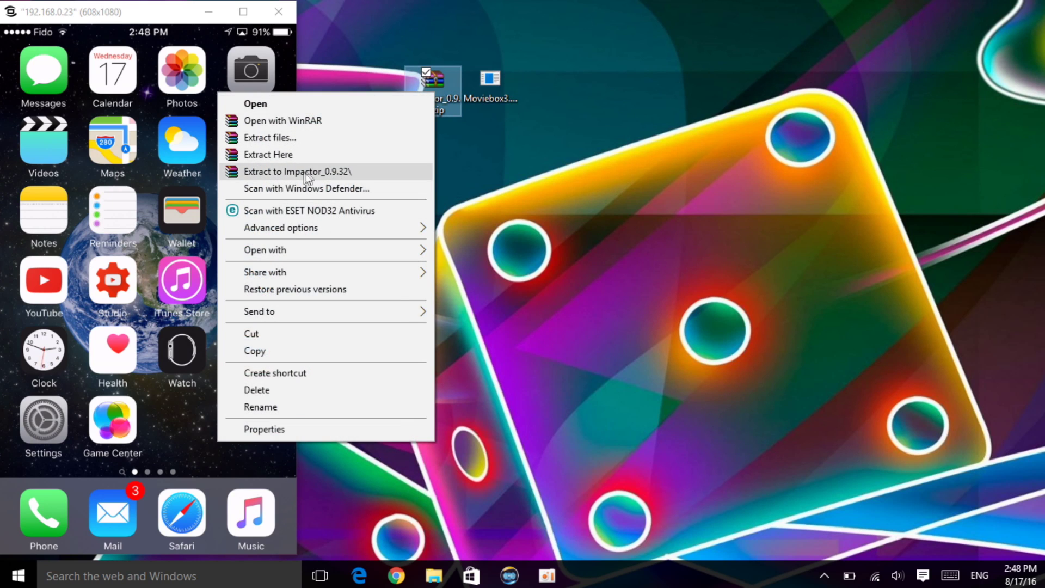
click(334, 177)
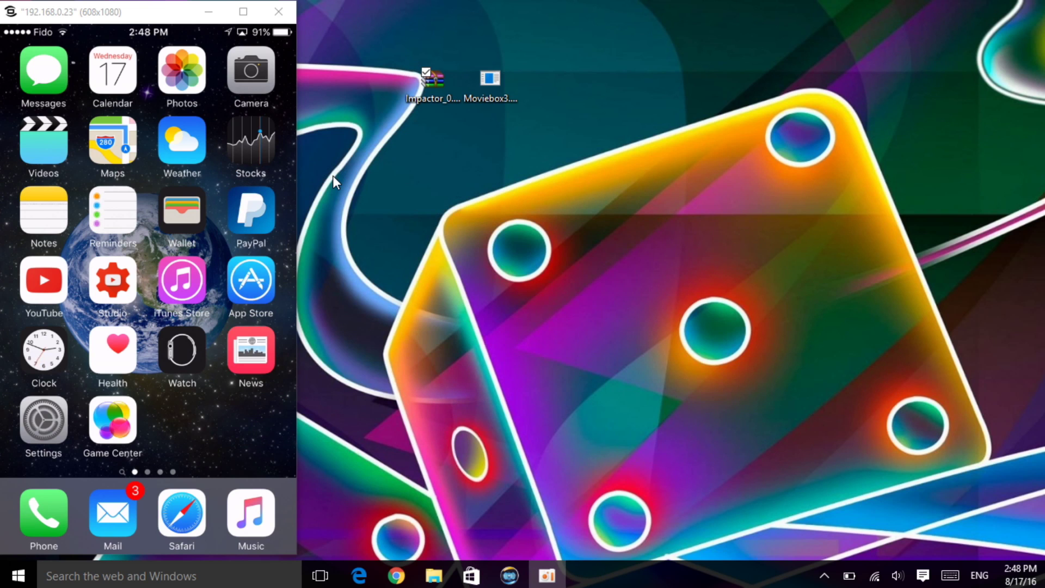
- Place the Impactor folder below the IPA and move the zip to the top-right corner
click(209, 11)
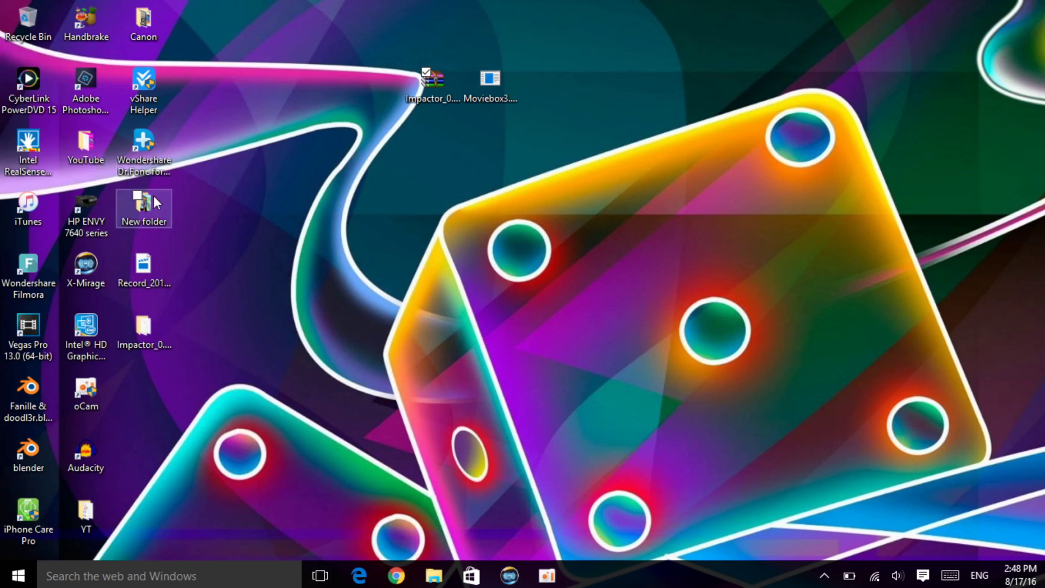
drag(150, 329, 216, 304)
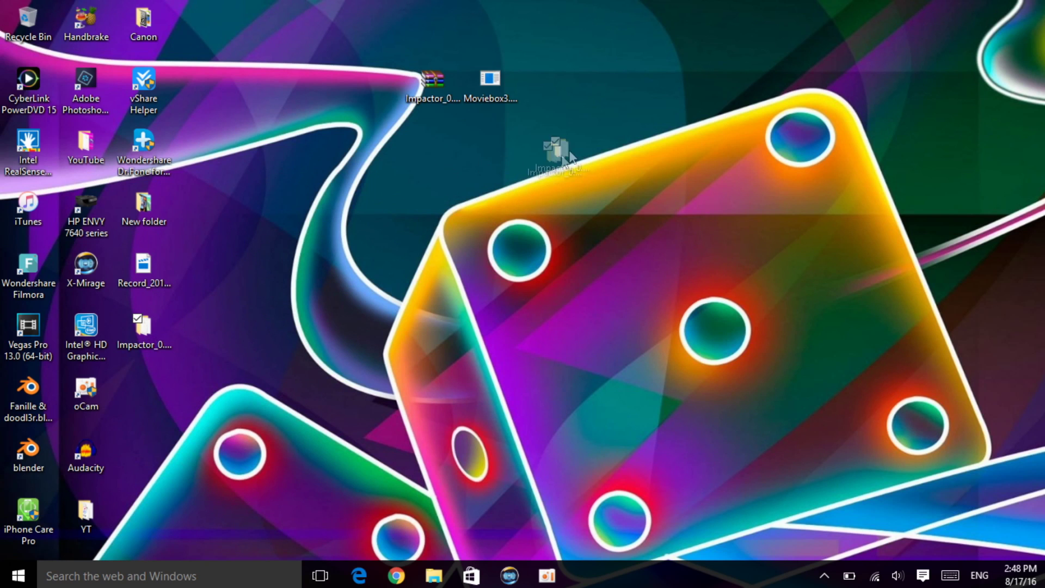
drag(419, 190, 548, 147)
click(510, 576)
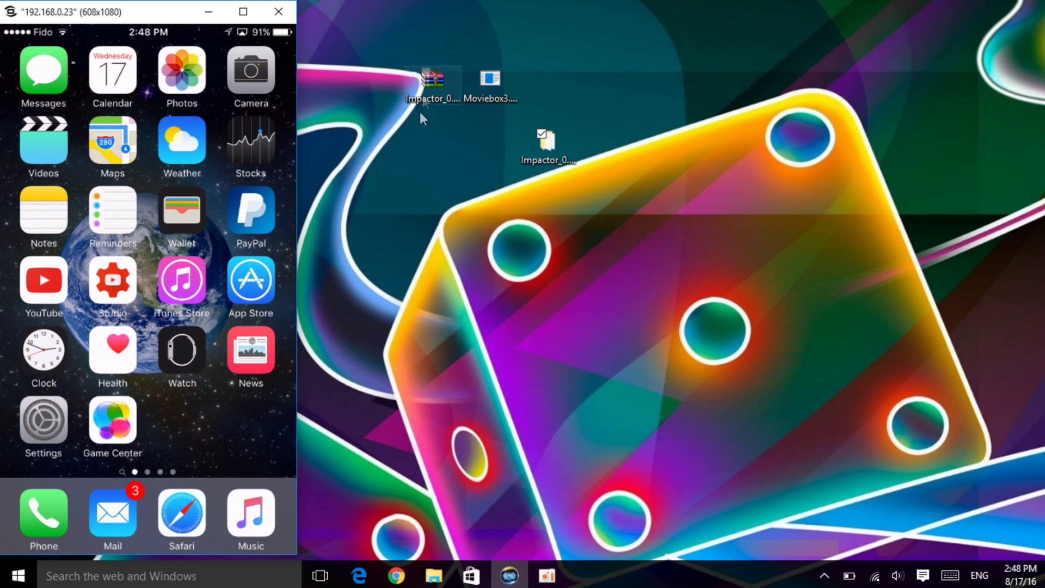
drag(435, 91, 986, 39)
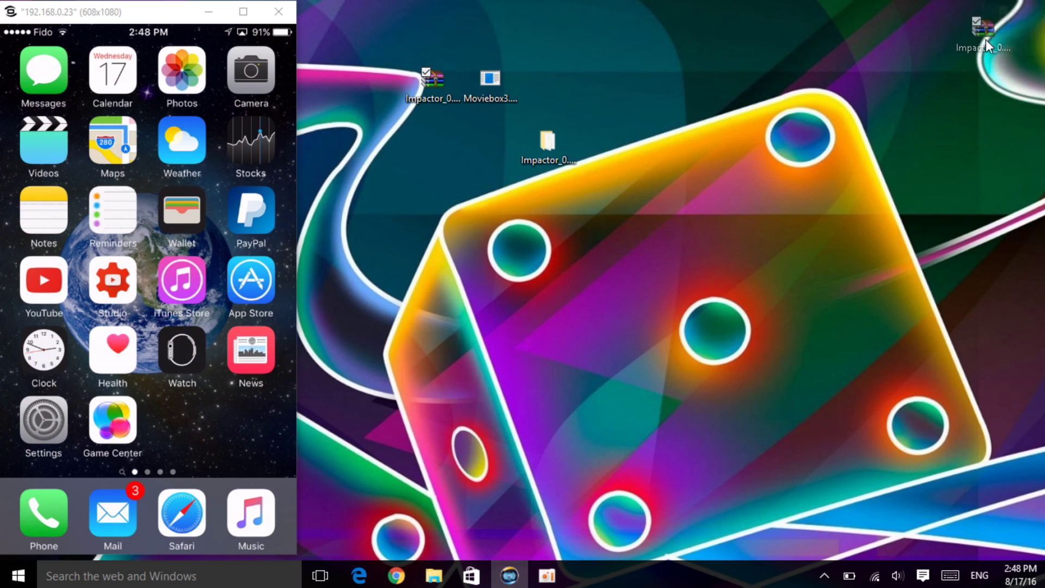
mouse_move(1010, 28)
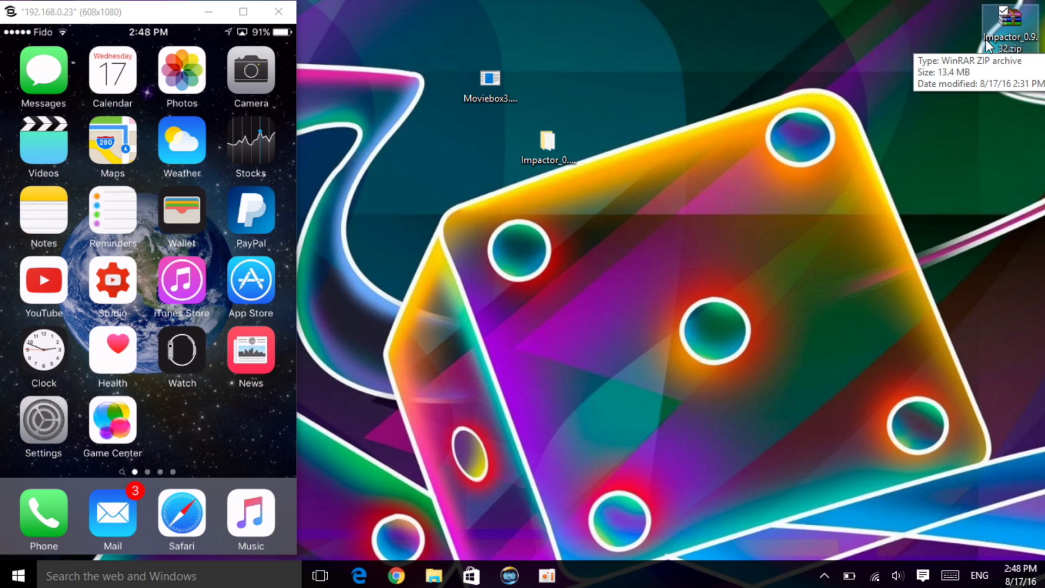
- Run Impactor.exe from the Impactor_0.9.32 folder and centre the Cydia Impactor window
click(824, 215)
double_click(565, 156)
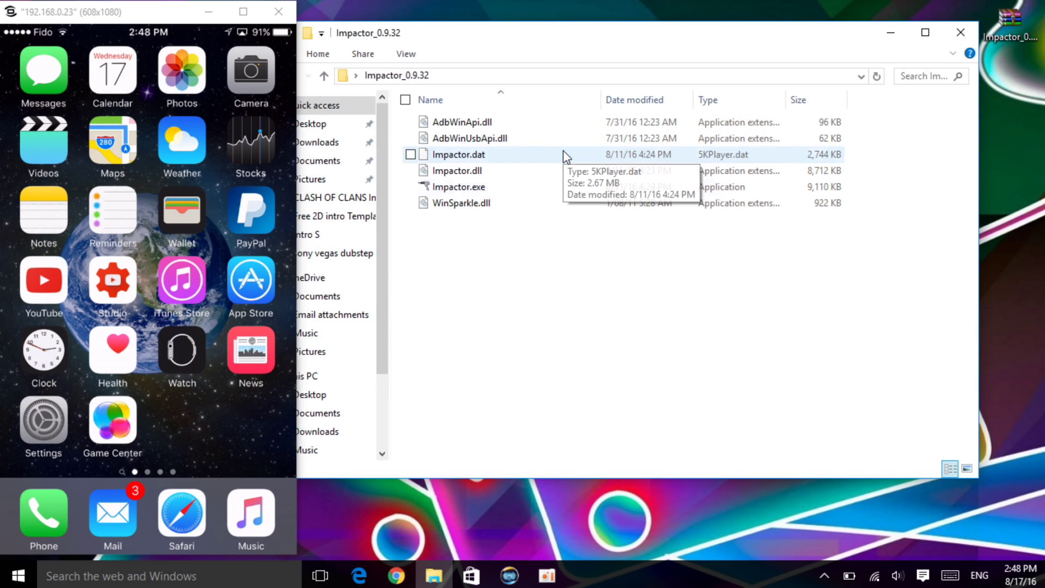
mouse_move(459, 187)
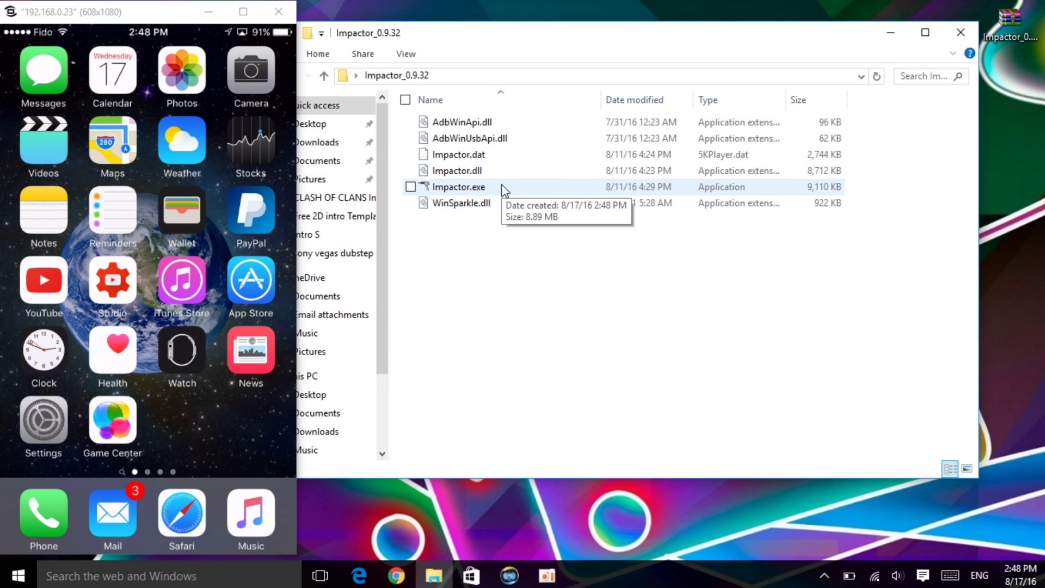
click(483, 191)
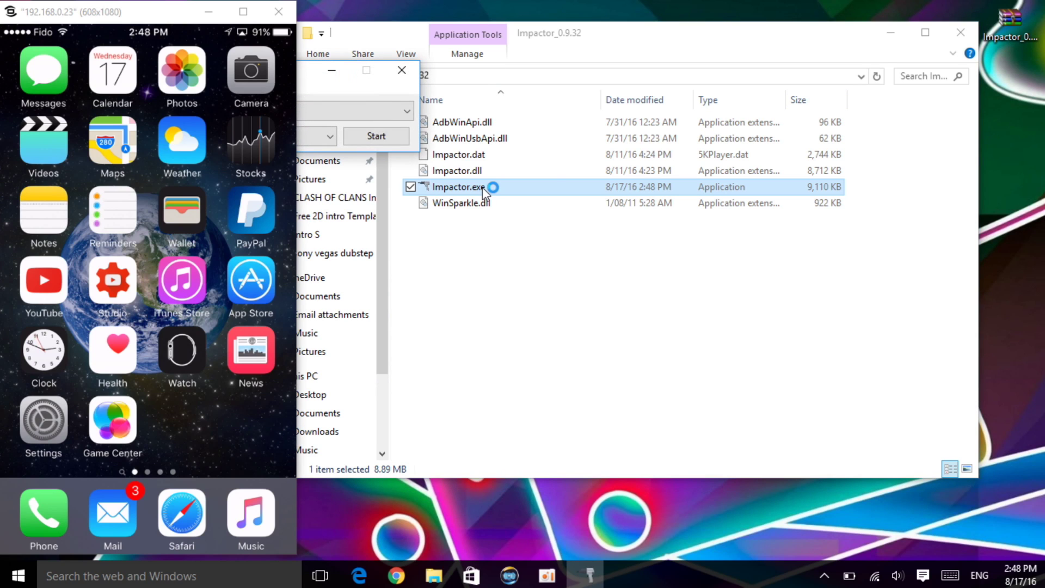
click(893, 34)
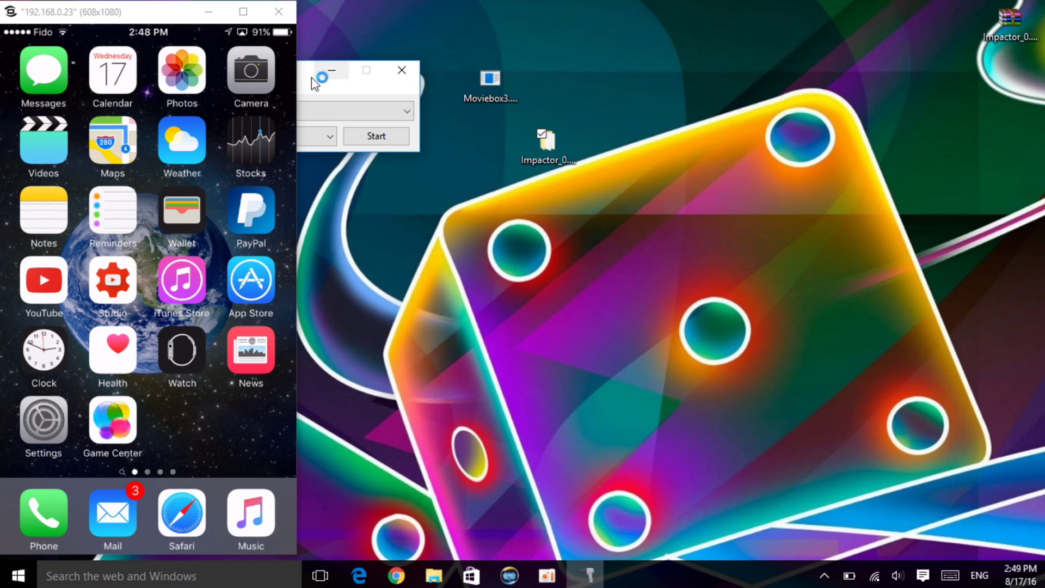
drag(311, 79, 658, 226)
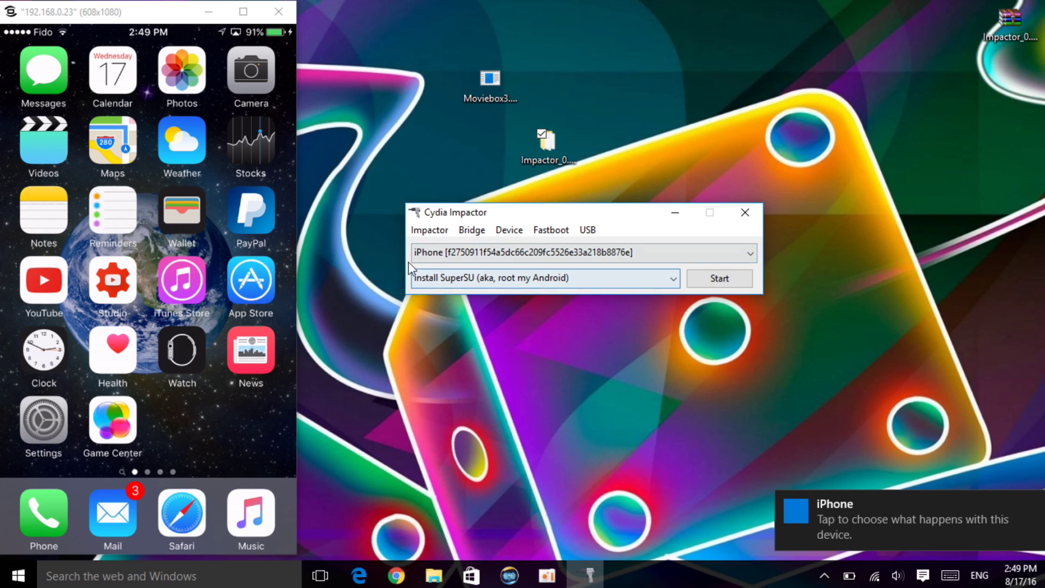
click(1039, 508)
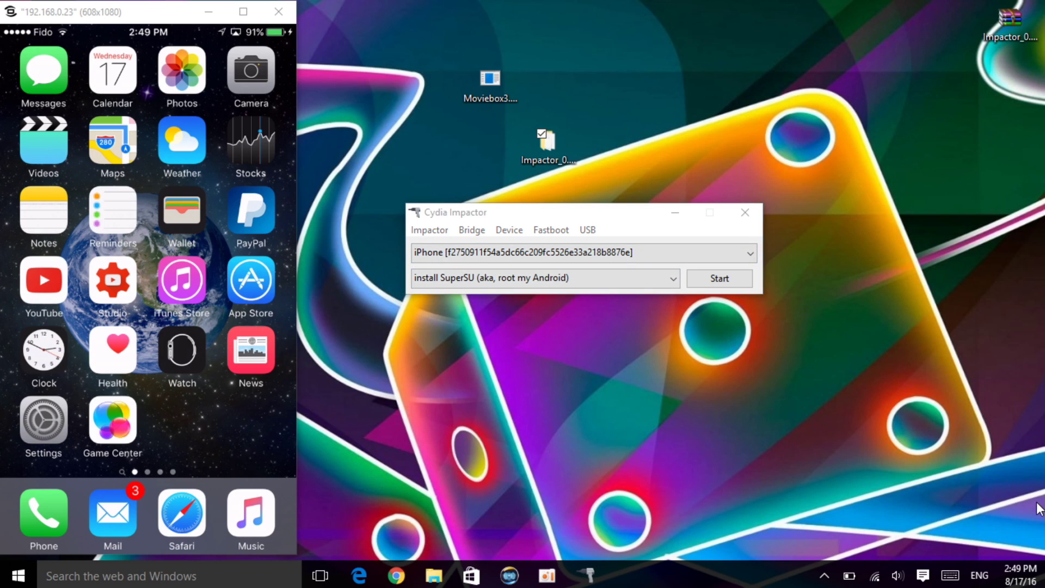
- Drop Moviebox3.6.7.ipa onto Cydia Impactor, submit the Apple ID password, and accept the certificate warning
click(494, 87)
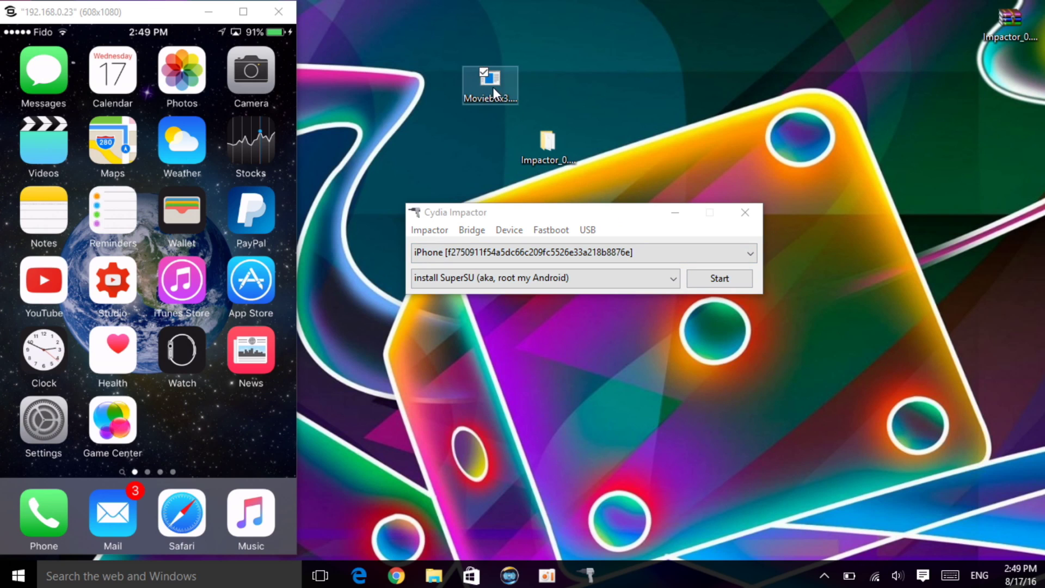
drag(493, 87, 672, 275)
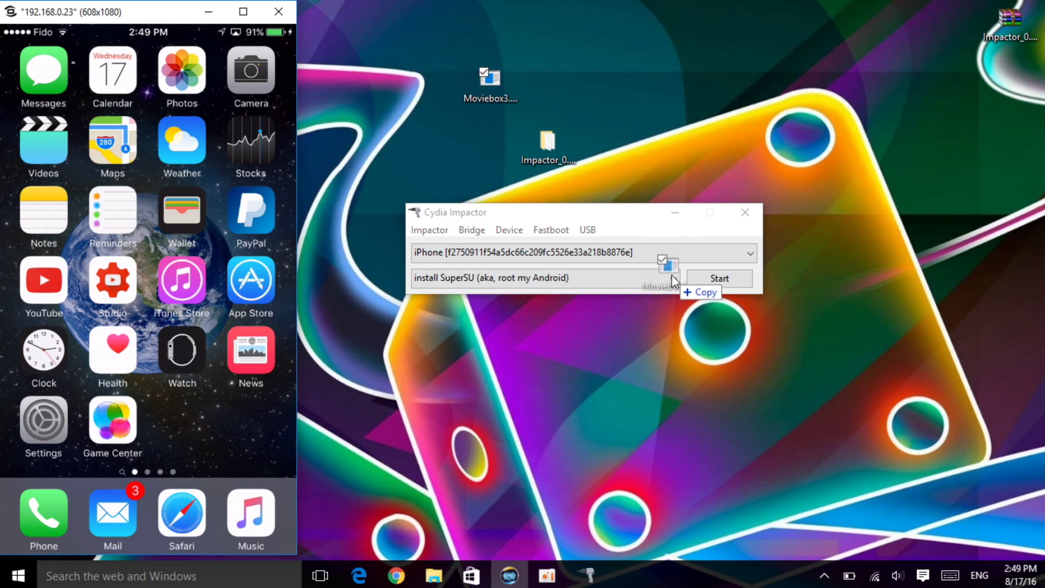
drag(671, 276, 672, 277)
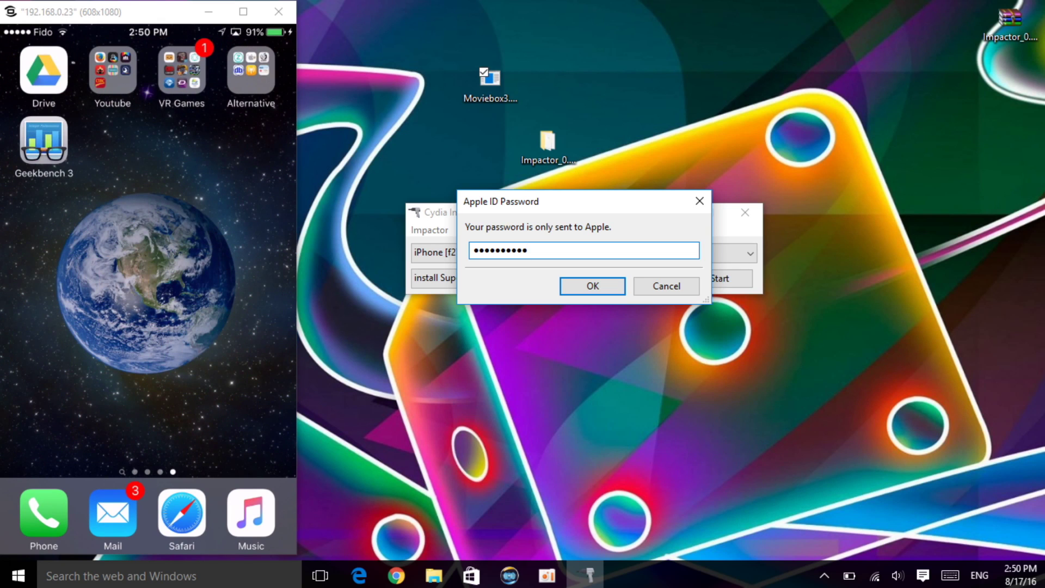
click(587, 287)
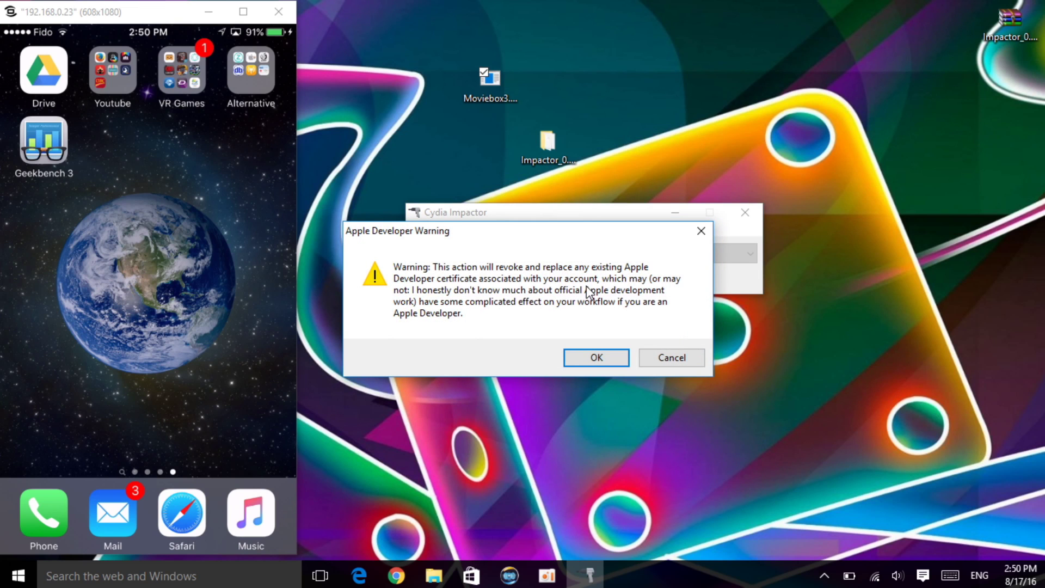
click(602, 361)
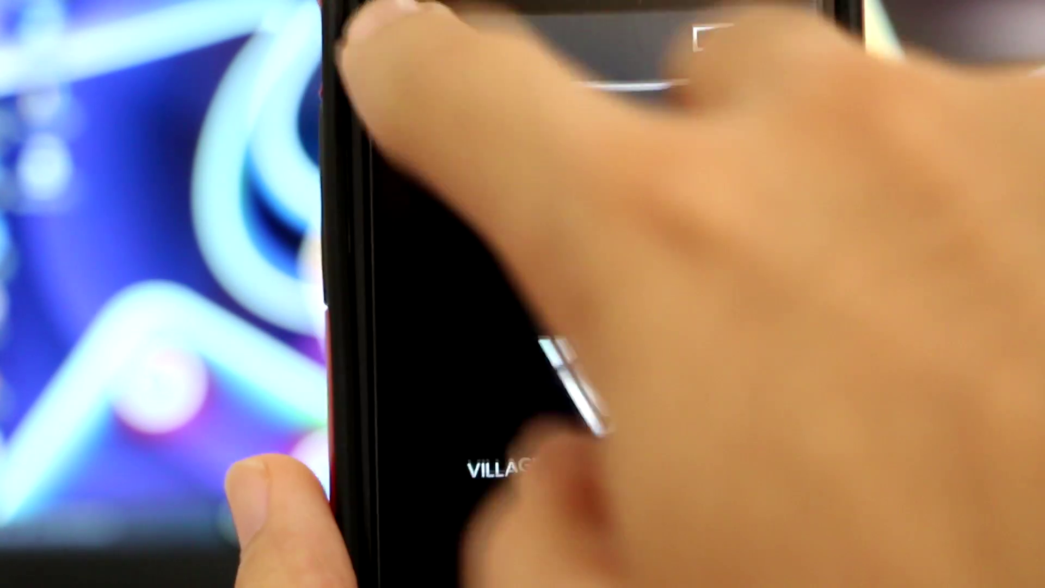
- Close the Tarzan player, visit the Updates section, then return to the Movies catalog
click(350, 53)
click(433, 77)
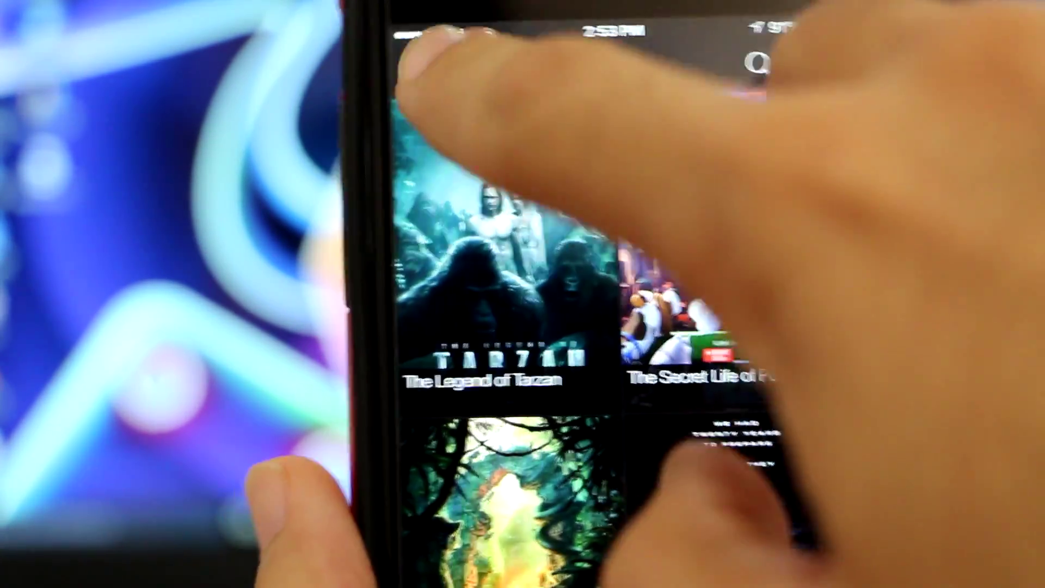
click(392, 78)
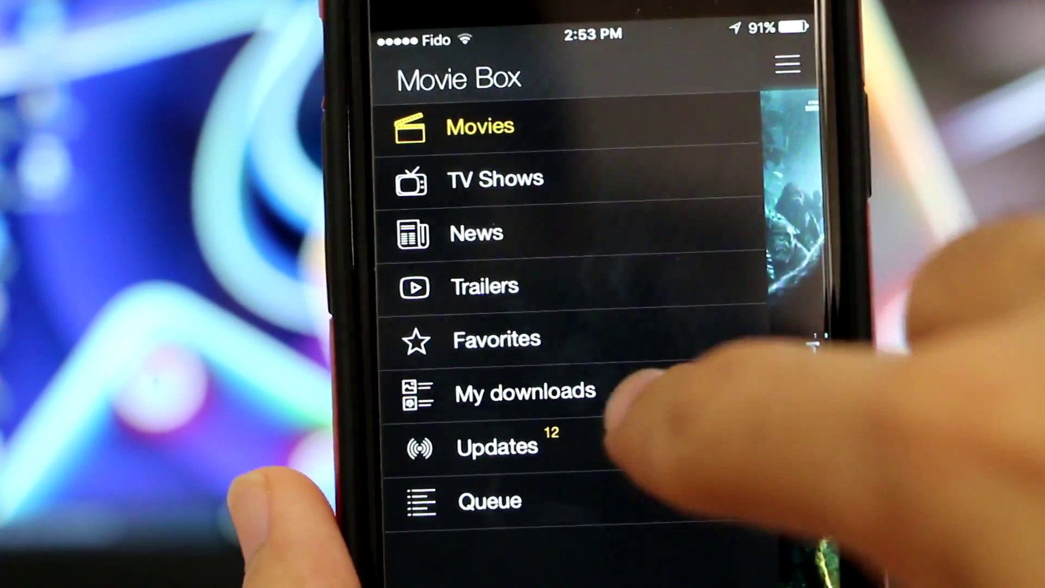
click(490, 448)
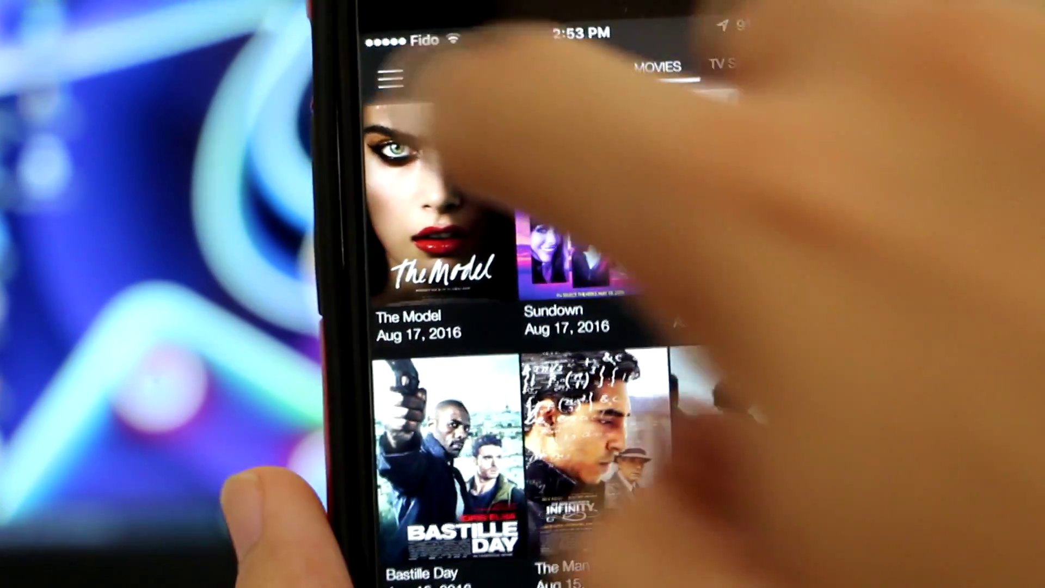
click(394, 77)
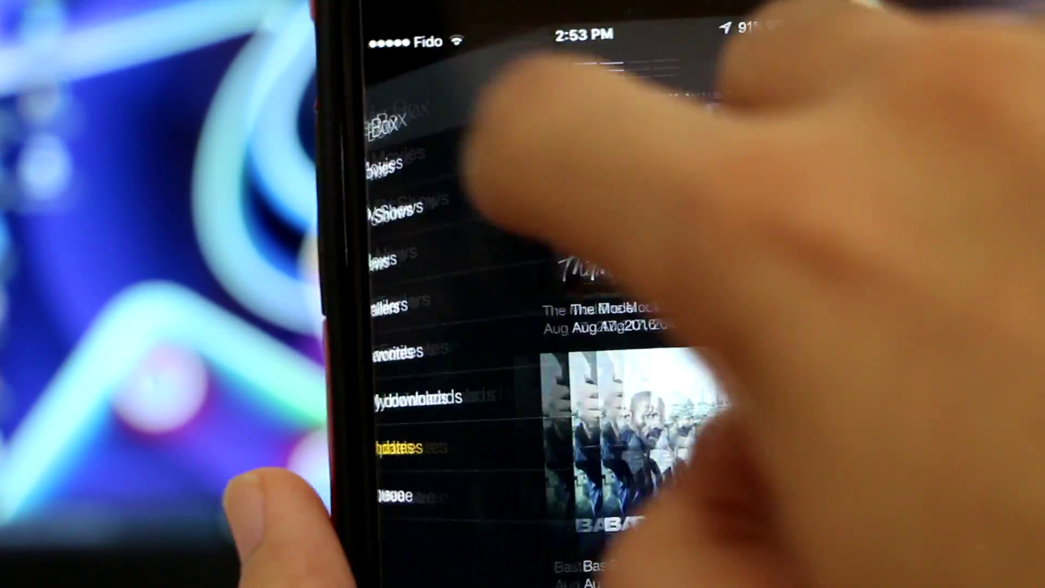
click(482, 132)
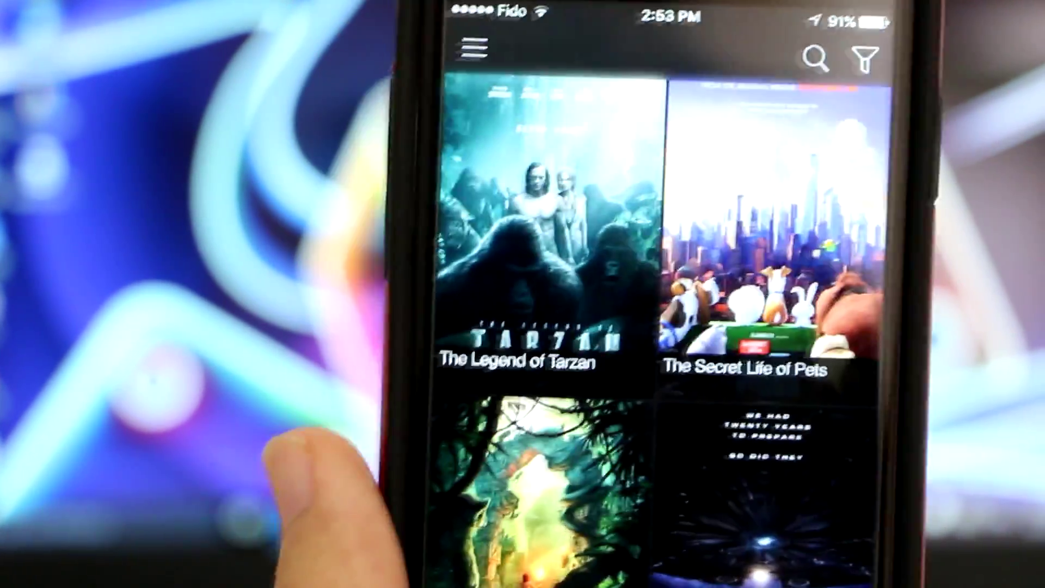